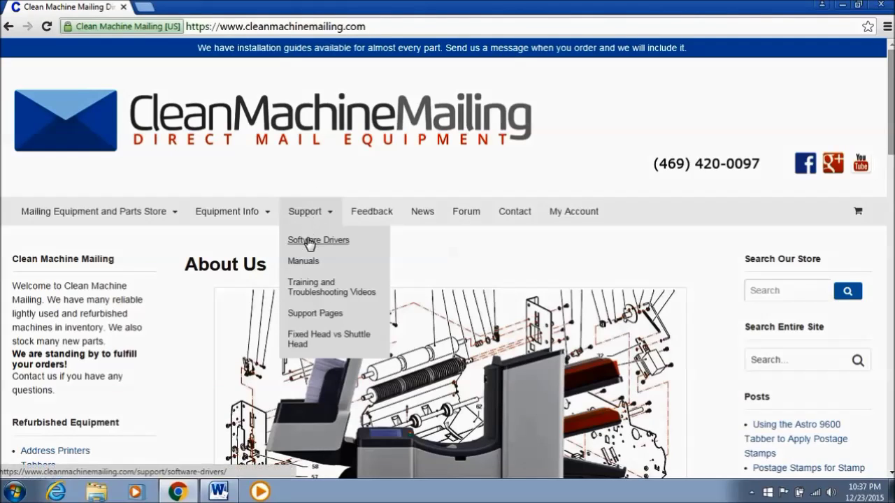
Download the Neopost AS-510C Color Printer driver installer from Software Drivers, then minimize Chrome
{"action": "left_click", "coordinate": [310, 241]}
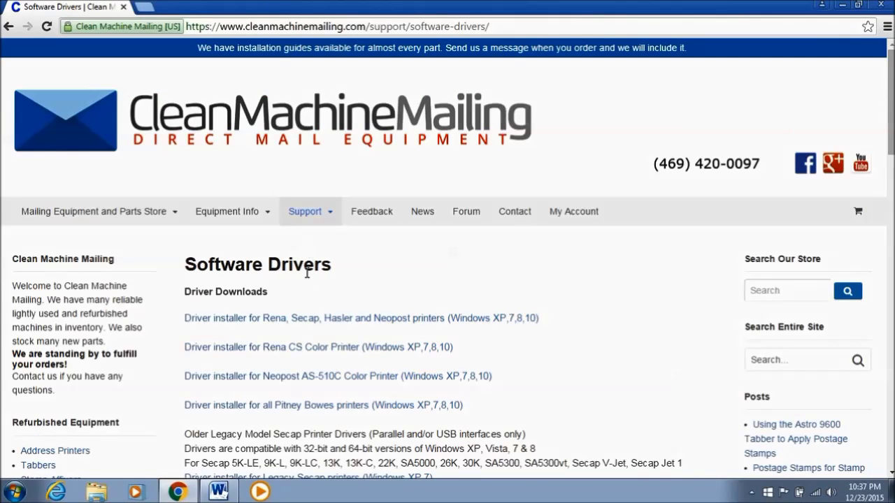
{"action": "left_click", "coordinate": [293, 377]}
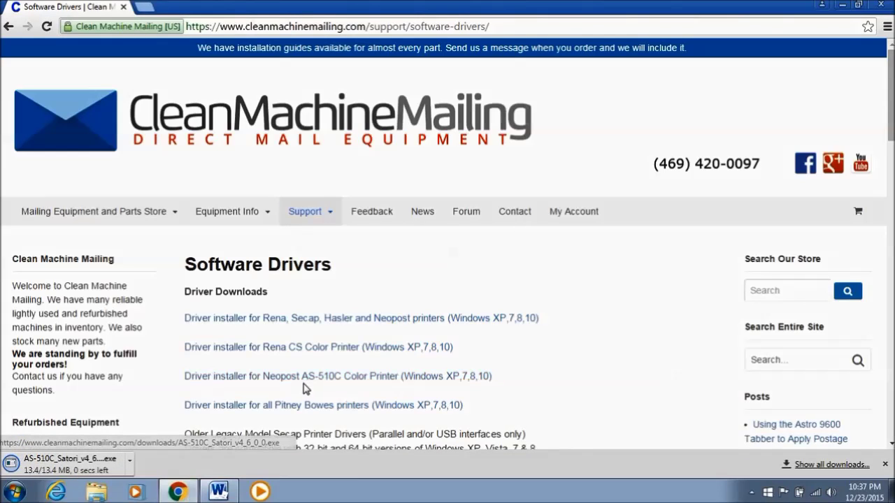
{"action": "left_click", "coordinate": [842, 5]}
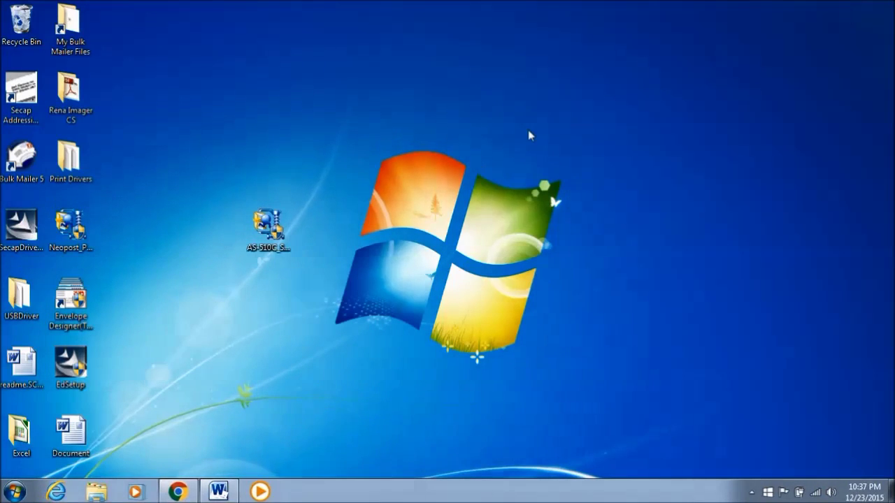
Unzip the 62 AS-510C driver files with WinZip Self-Extractor and acknowledge the success message
{"action": "left_click", "coordinate": [270, 232]}
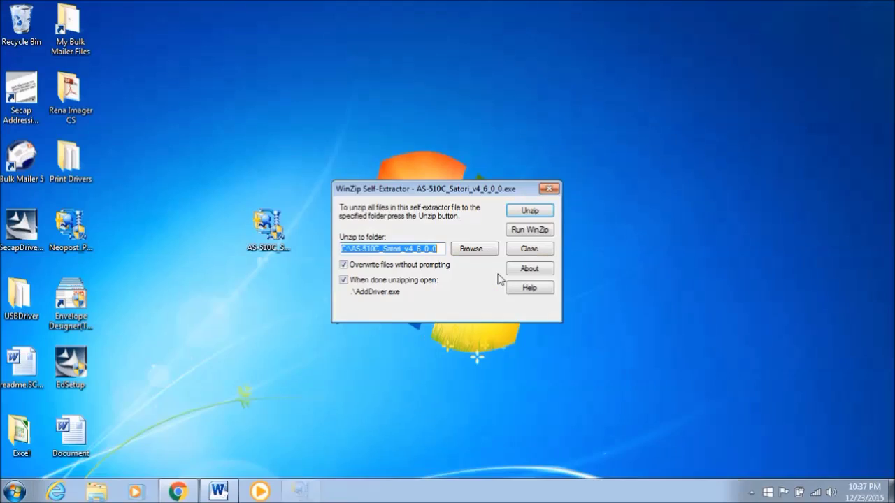
{"action": "left_click", "coordinate": [520, 213]}
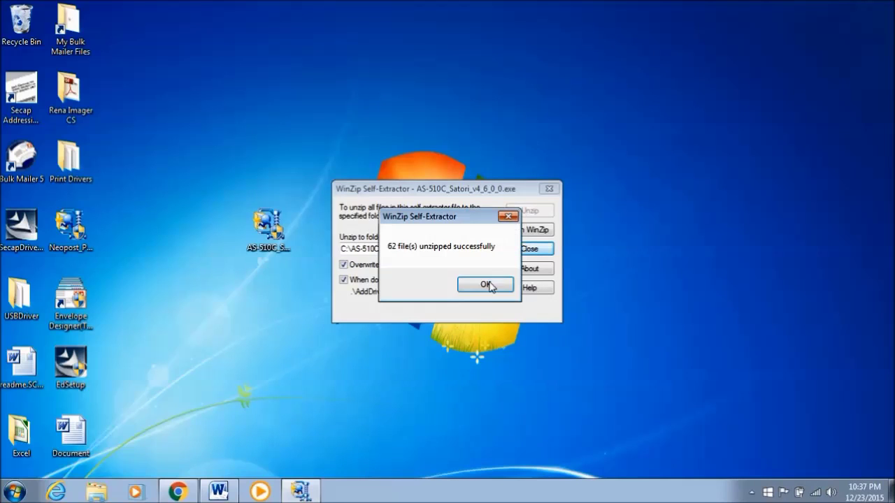
{"action": "left_click", "coordinate": [486, 286]}
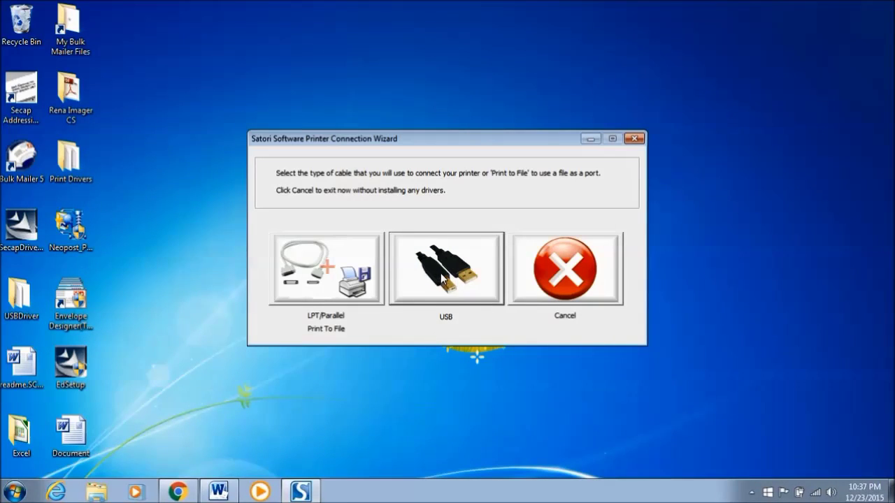
Choose a USB printer connection and allow the unverified driver software to install anyway
{"action": "left_click", "coordinate": [444, 269]}
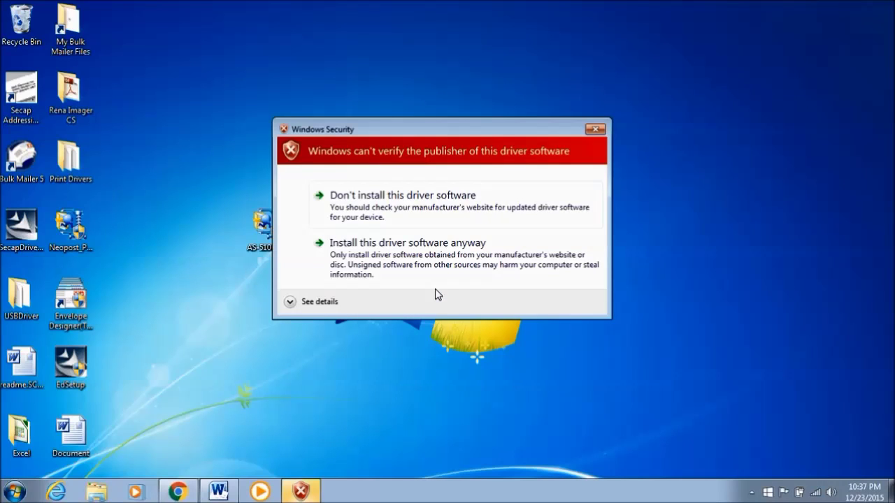
{"action": "left_click", "coordinate": [425, 262]}
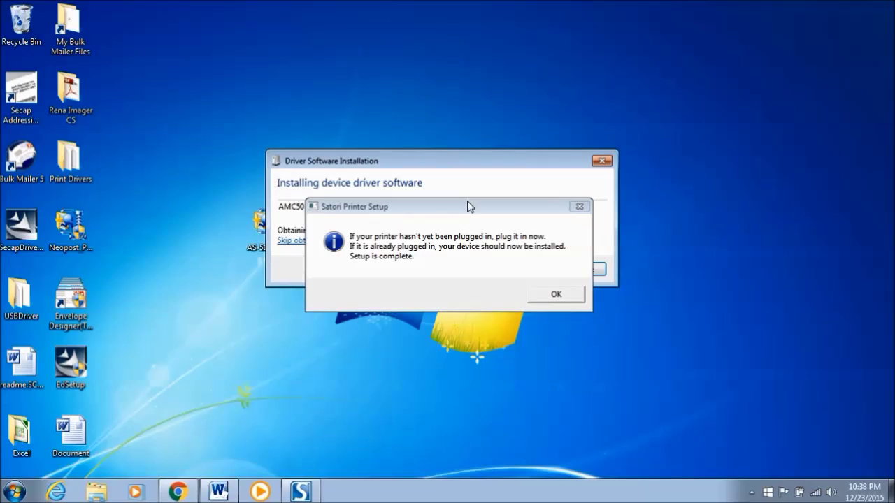
Wait until the Neopost AS-510C driver reports ready to use, then close both setup dialogs
{"action": "left_click_drag", "start_coordinate": [466, 205], "coordinate": [461, 314]}
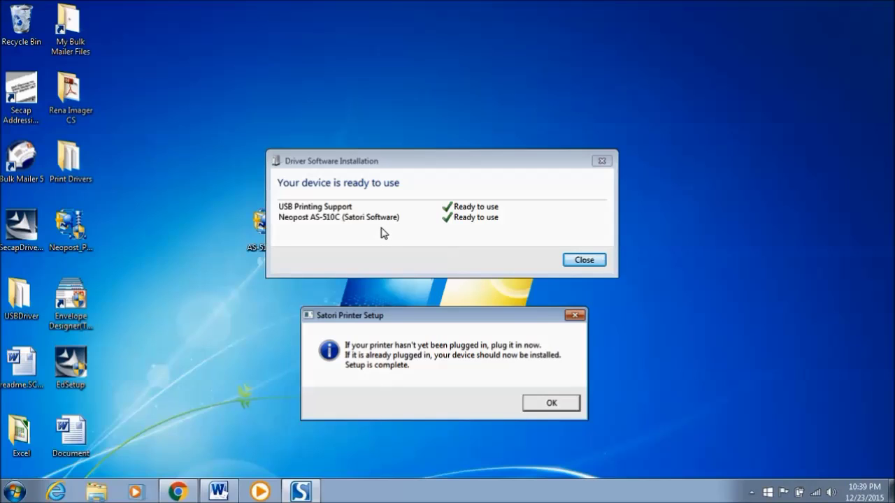
{"action": "left_click", "coordinate": [573, 263]}
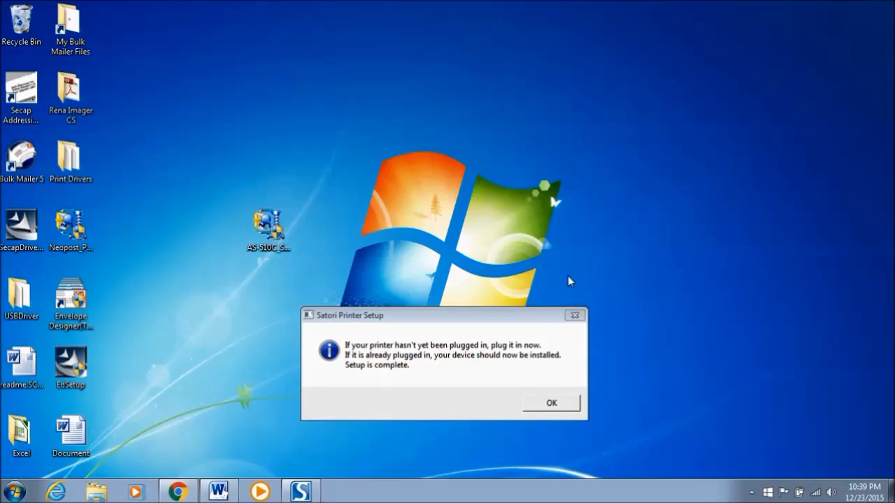
{"action": "left_click", "coordinate": [533, 404]}
Open the Neopost AS-510C printer properties from Devices and Printers
{"action": "left_click", "coordinate": [21, 490]}
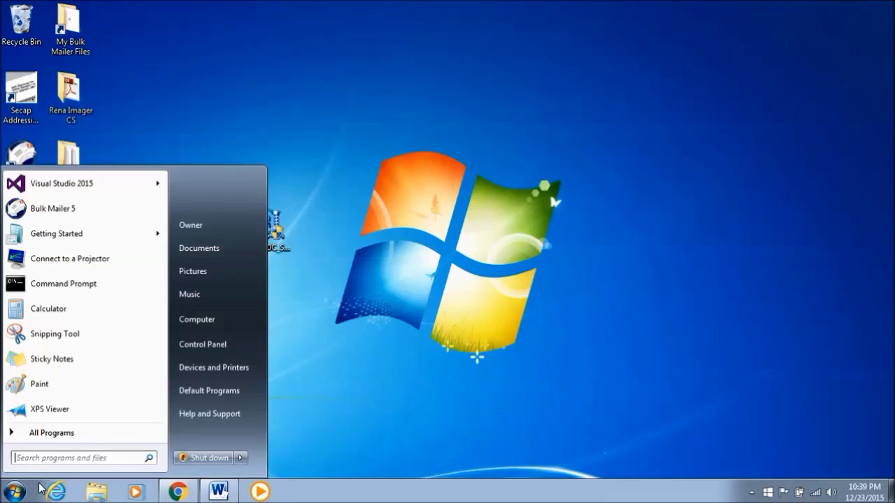
{"action": "left_click", "coordinate": [215, 367]}
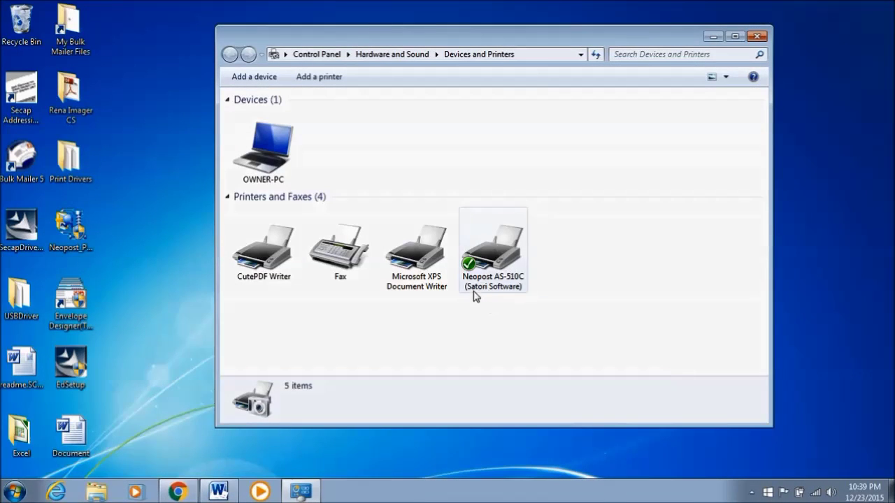
{"action": "left_click", "coordinate": [498, 260]}
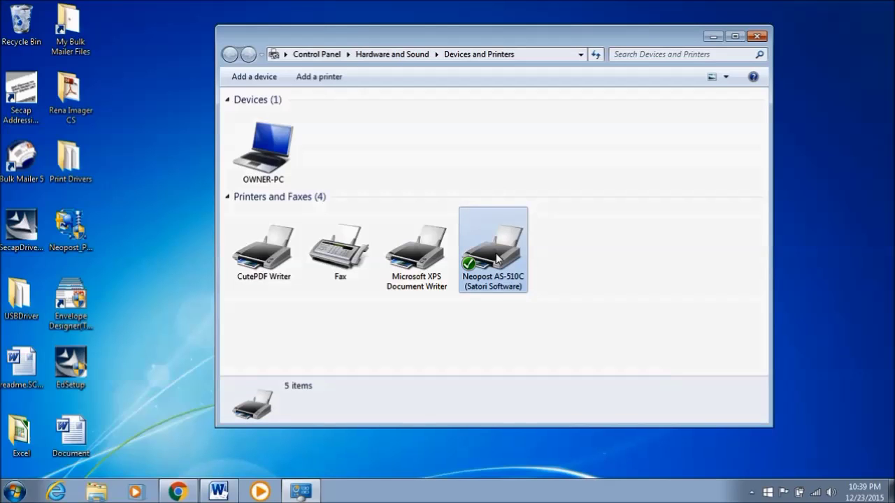
{"action": "right_click", "coordinate": [496, 256]}
{"action": "left_click", "coordinate": [526, 307]}
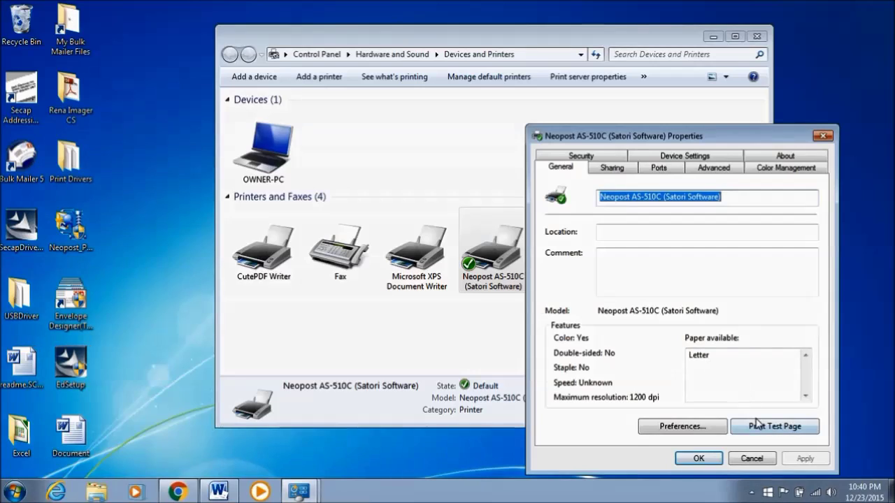
Print a Neopost AS-510C test page, close the properties, and return to the Word document
{"action": "left_click", "coordinate": [757, 424]}
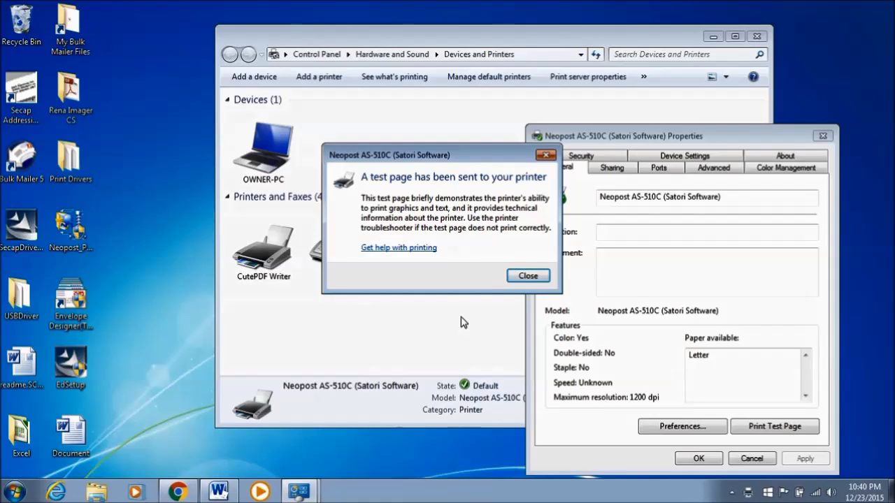
{"action": "left_click", "coordinate": [525, 276]}
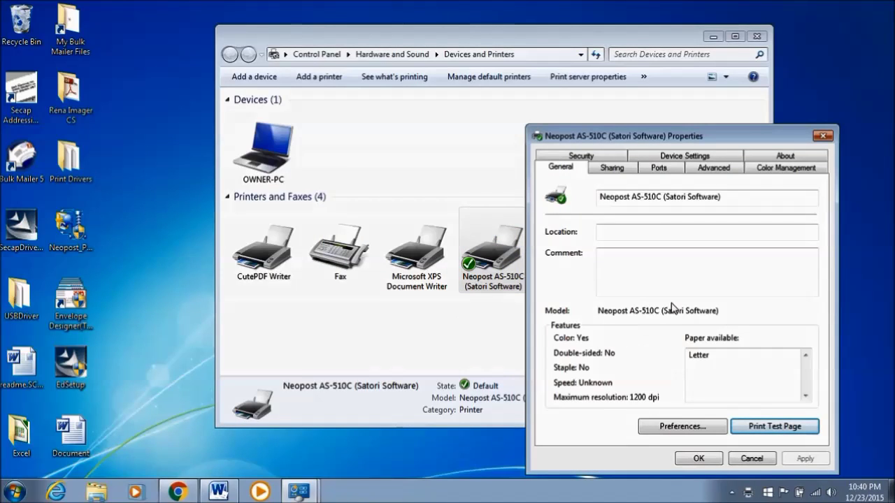
{"action": "left_click", "coordinate": [823, 135]}
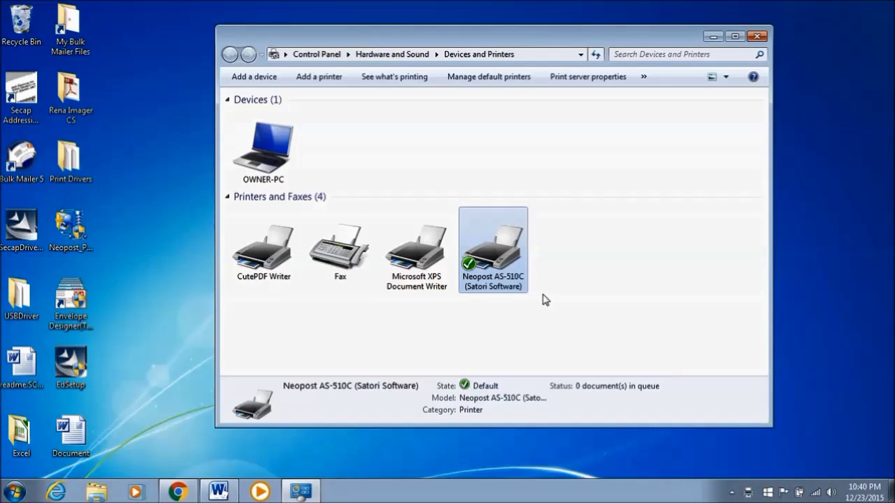
{"action": "left_click", "coordinate": [219, 491]}
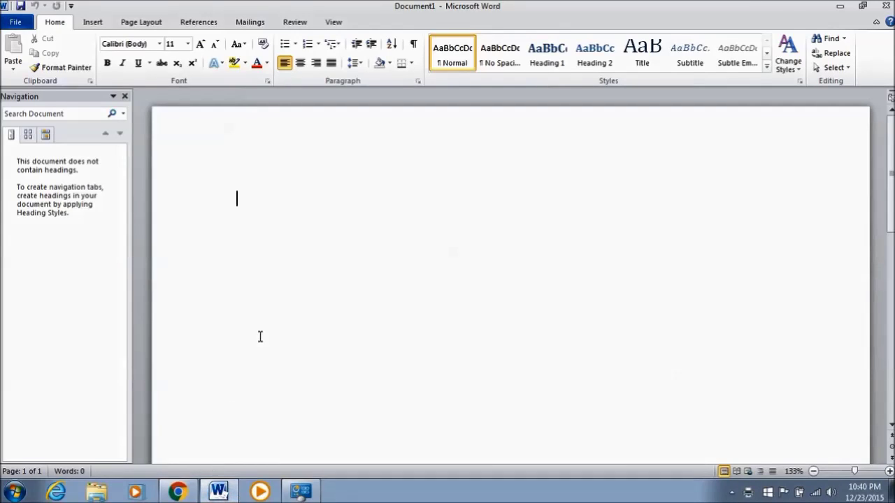
Bring up Mailings' Envelopes and Labels with the return address prefilled, then its envelope options
{"action": "left_click", "coordinate": [245, 23]}
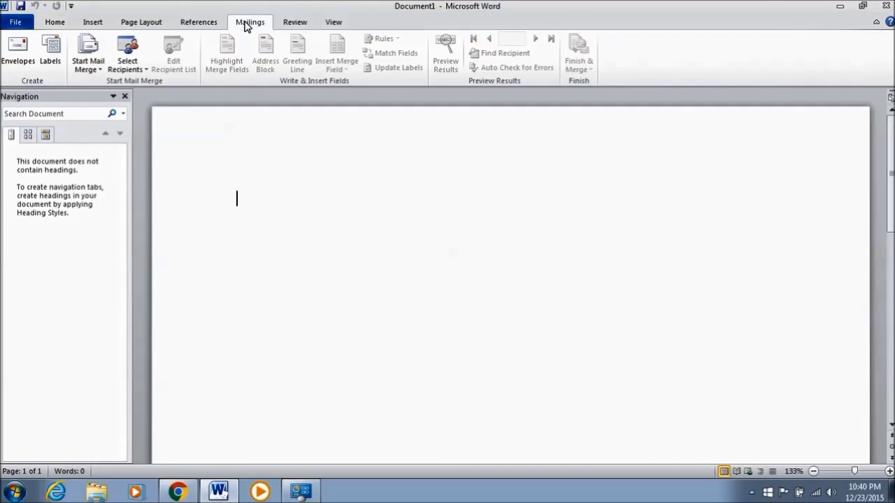
{"action": "left_click", "coordinate": [26, 67]}
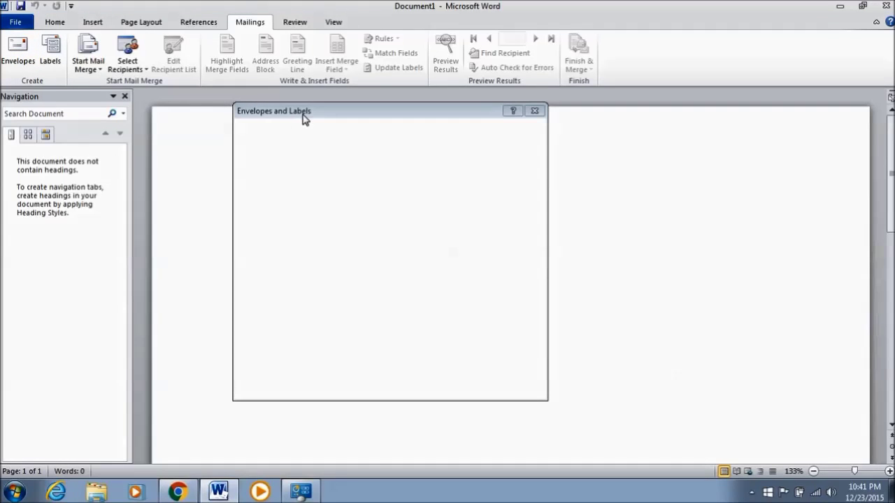
{"action": "left_click_drag", "start_coordinate": [302, 119], "coordinate": [282, 122]}
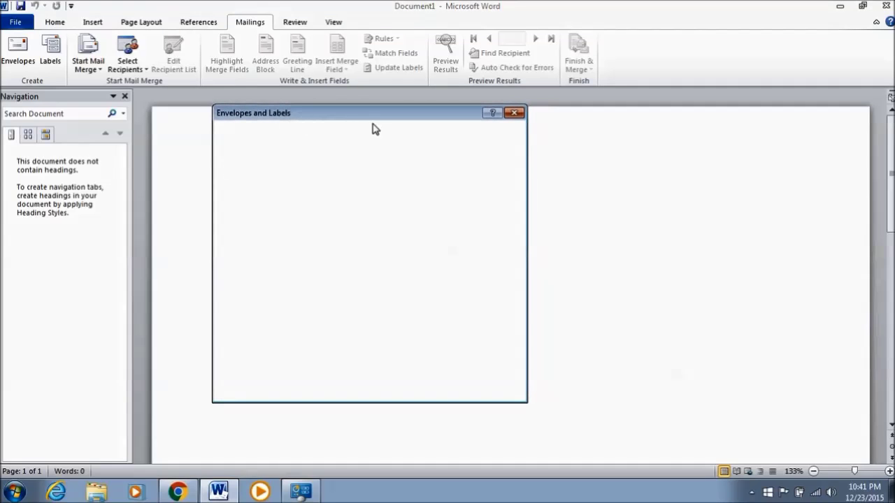
{"action": "left_click", "coordinate": [514, 112]}
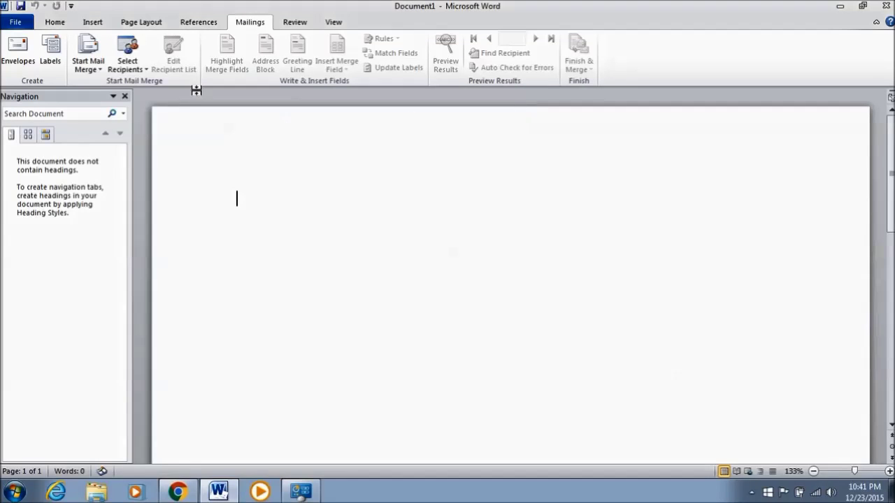
{"action": "left_click", "coordinate": [17, 50]}
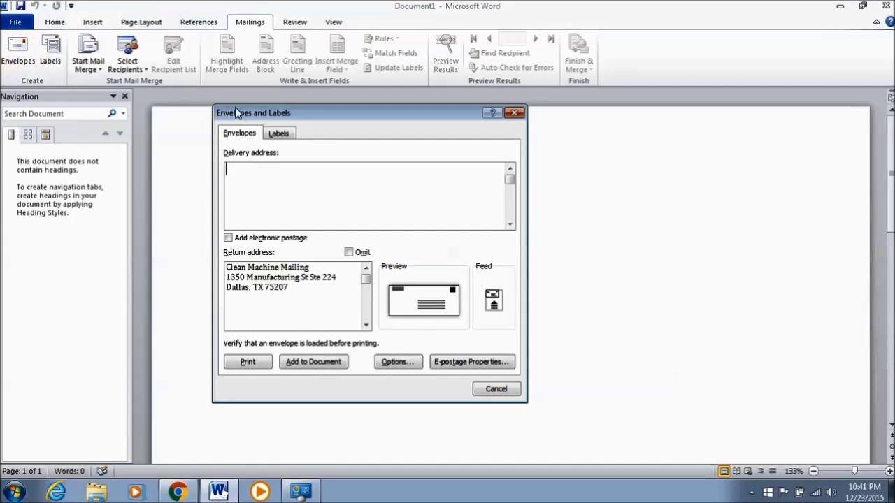
{"action": "left_click", "coordinate": [300, 212]}
{"action": "left_click", "coordinate": [393, 362]}
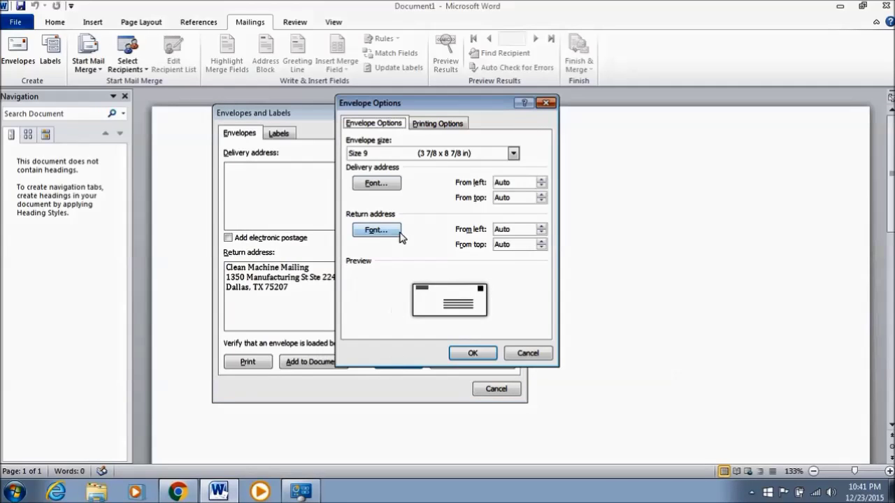
Set a Size 10 (4 1/8 x 9 1/2 in) envelope with the first face-up feed method and apply
{"action": "left_click", "coordinate": [513, 154]}
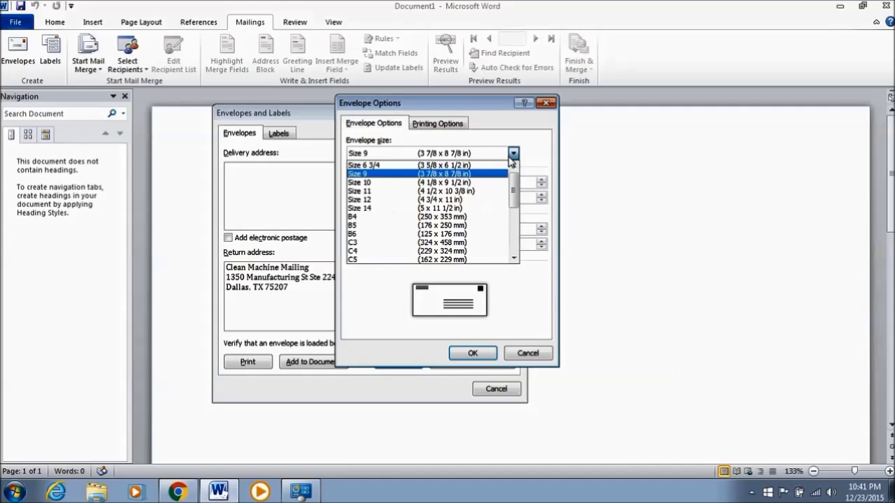
{"action": "left_click", "coordinate": [448, 183]}
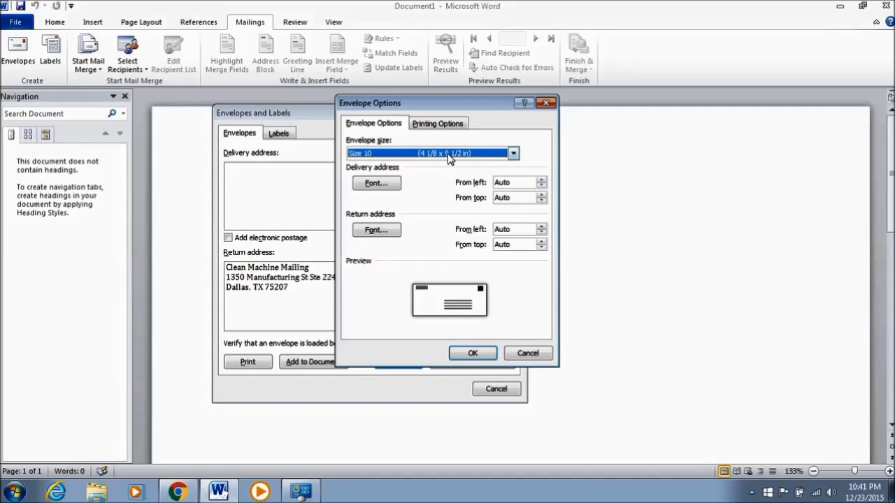
{"action": "left_click", "coordinate": [448, 153]}
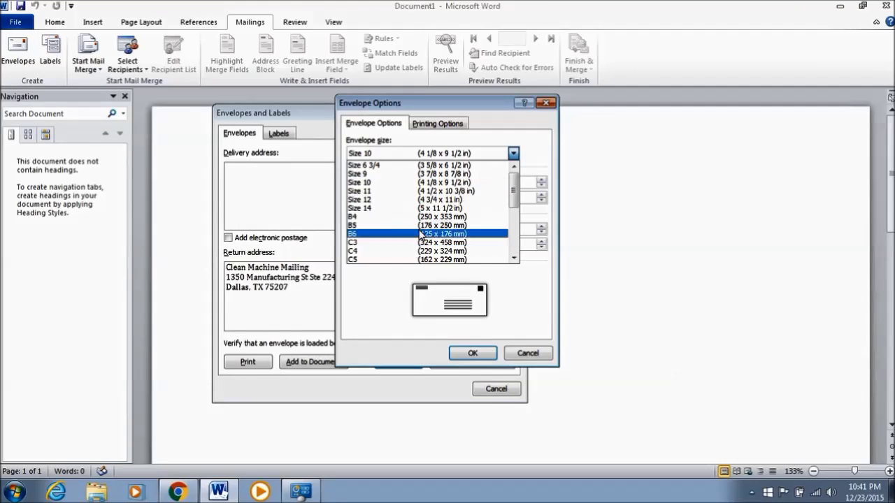
{"action": "mouse_move", "coordinate": [515, 191]}
{"action": "left_mouse_down"}
{"action": "mouse_move", "coordinate": [515, 200]}
{"action": "mouse_move", "coordinate": [515, 186]}
{"action": "left_mouse_up"}
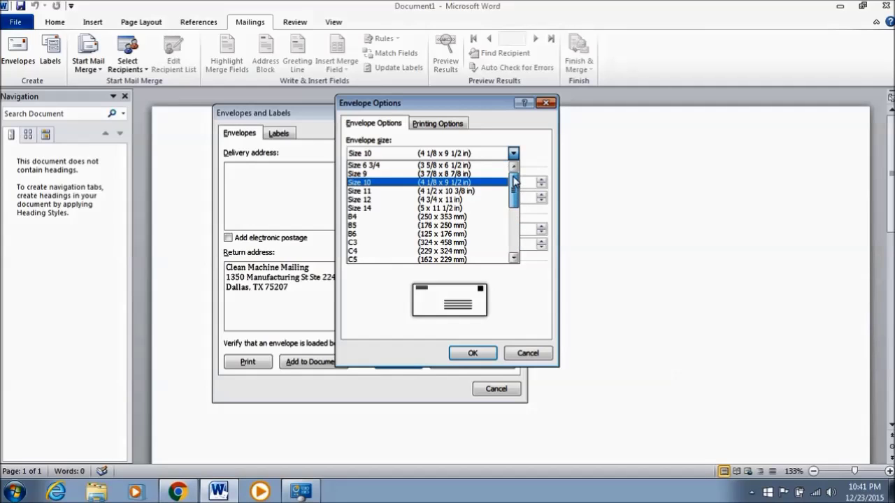
{"action": "left_click", "coordinate": [368, 185]}
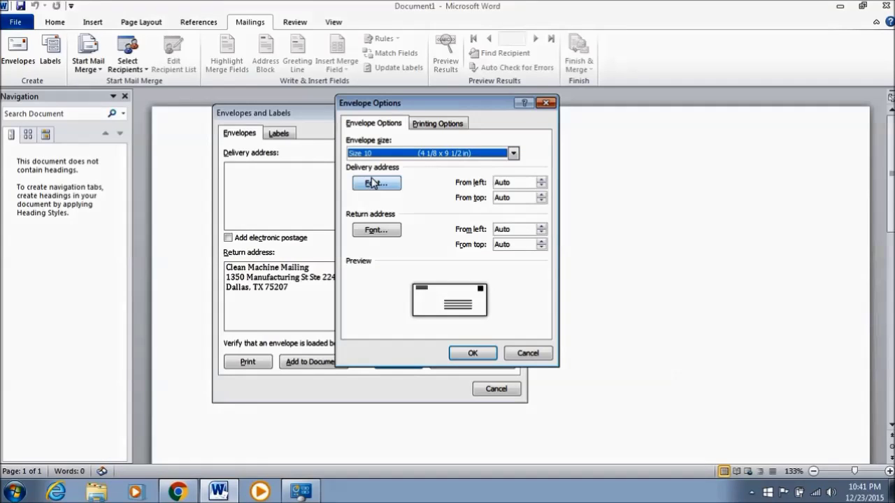
{"action": "left_click", "coordinate": [431, 124]}
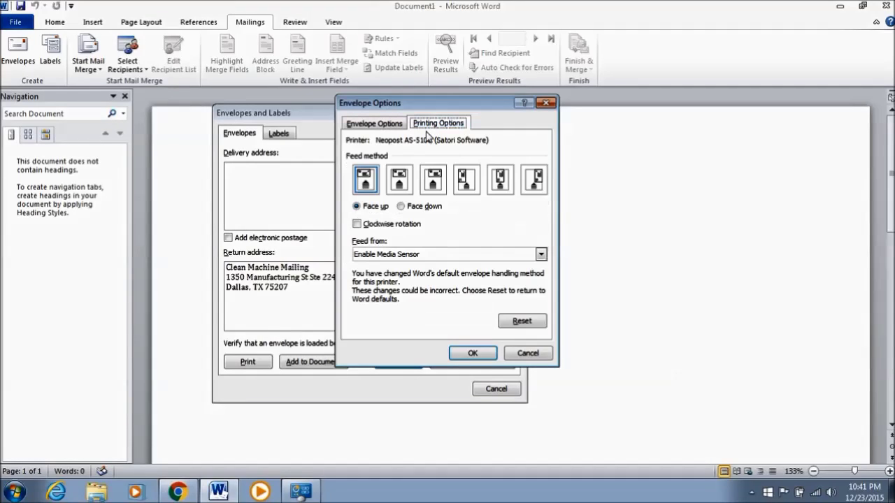
{"action": "left_click", "coordinate": [364, 183]}
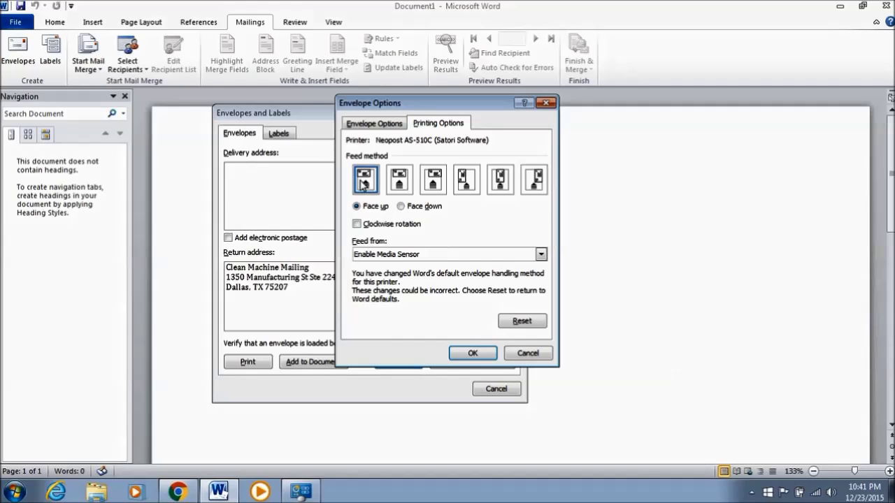
{"action": "left_click", "coordinate": [469, 353]}
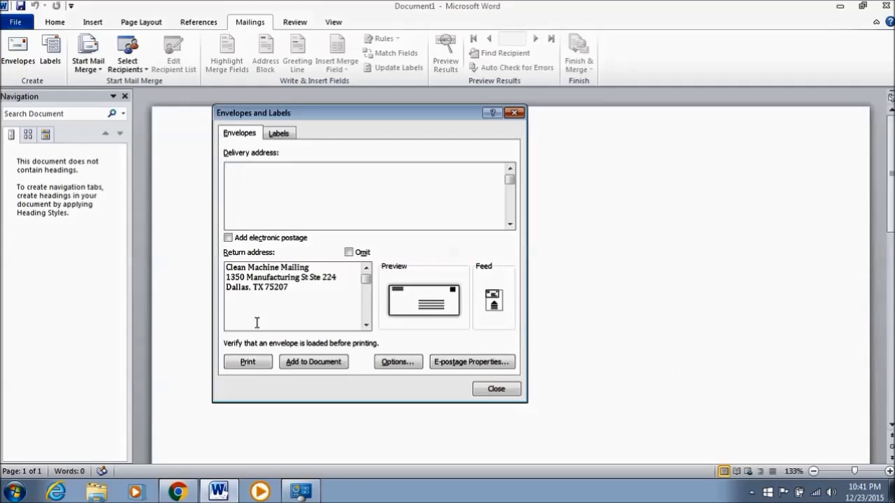
Print the Size 10 envelope, then close Word
{"action": "left_click", "coordinate": [248, 362]}
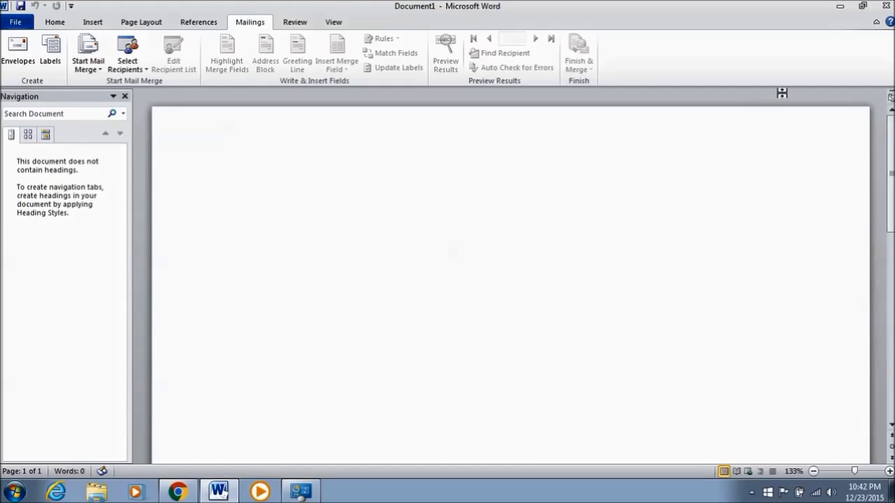
{"action": "left_click", "coordinate": [887, 6]}
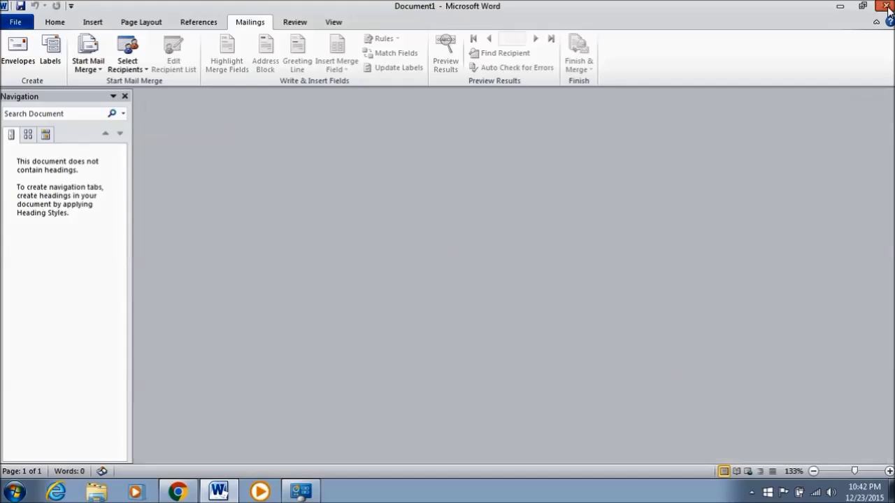